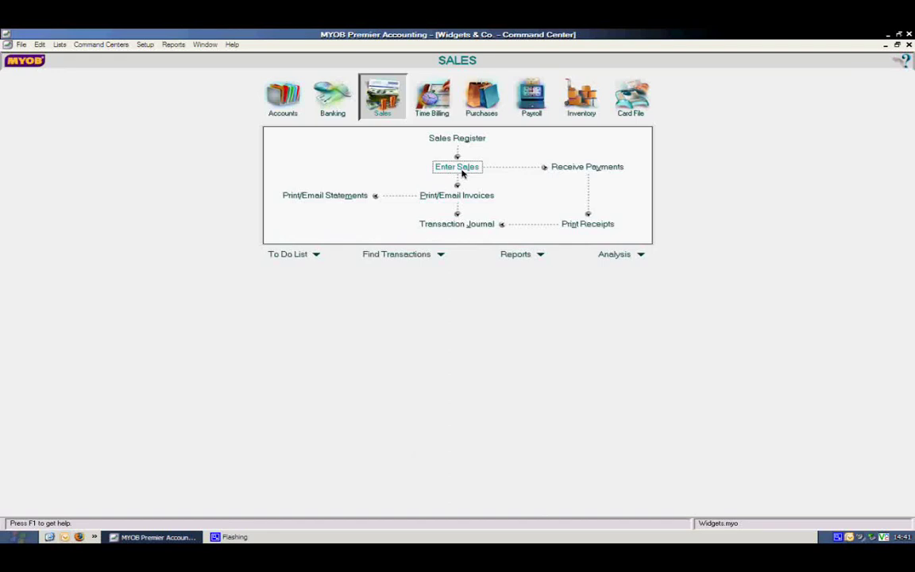
Start a new sale for customer Carolina Industries, skipping its existing quotes.
left_click(463, 173)
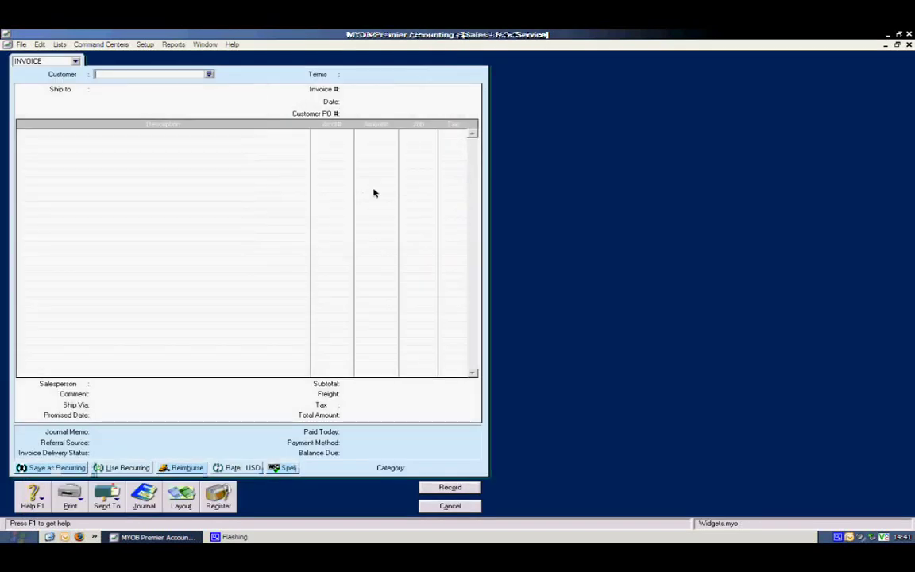
left_click(210, 74)
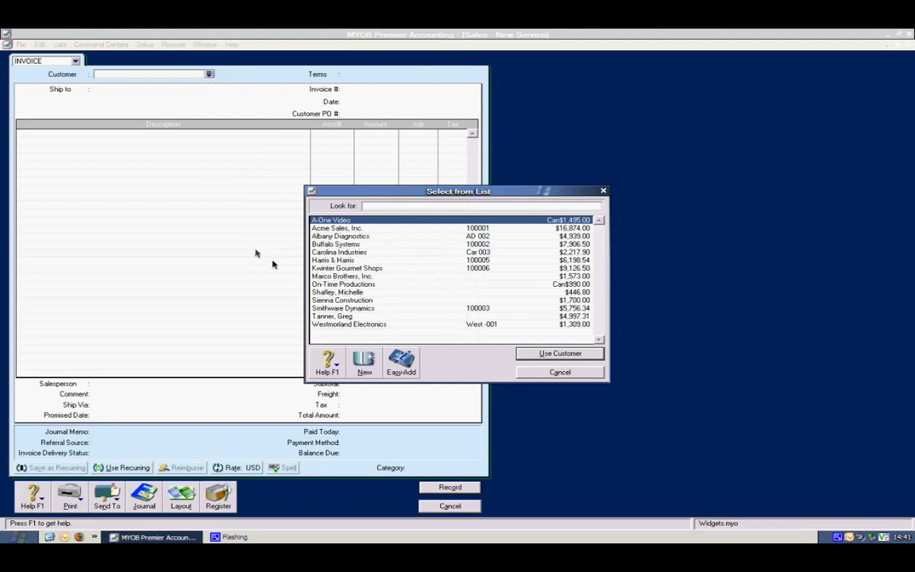
double_click(339, 252)
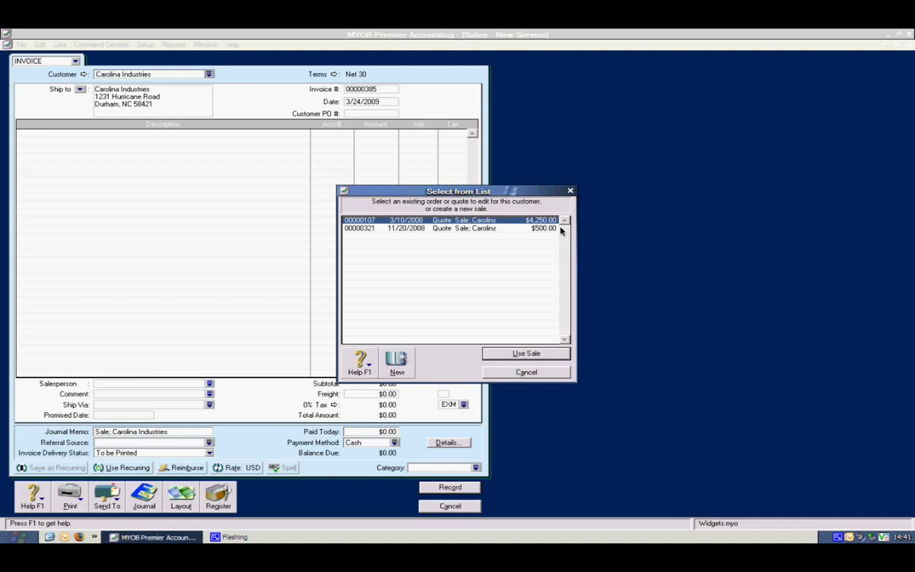
left_click(511, 375)
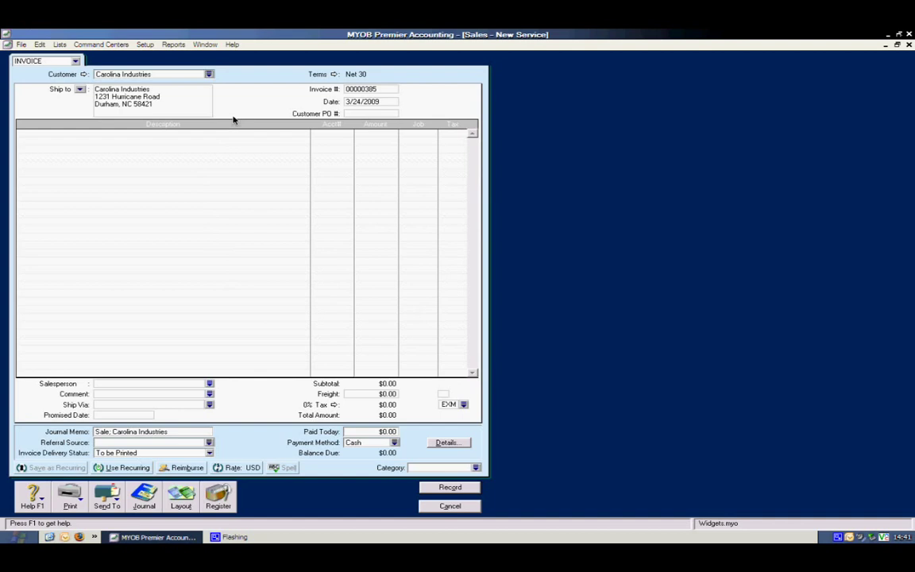
left_click(113, 469)
Load the 'Monthly; Carolina Industries' recurring template, adding the $250.00 surveillance-video archiving line.
left_click(117, 469)
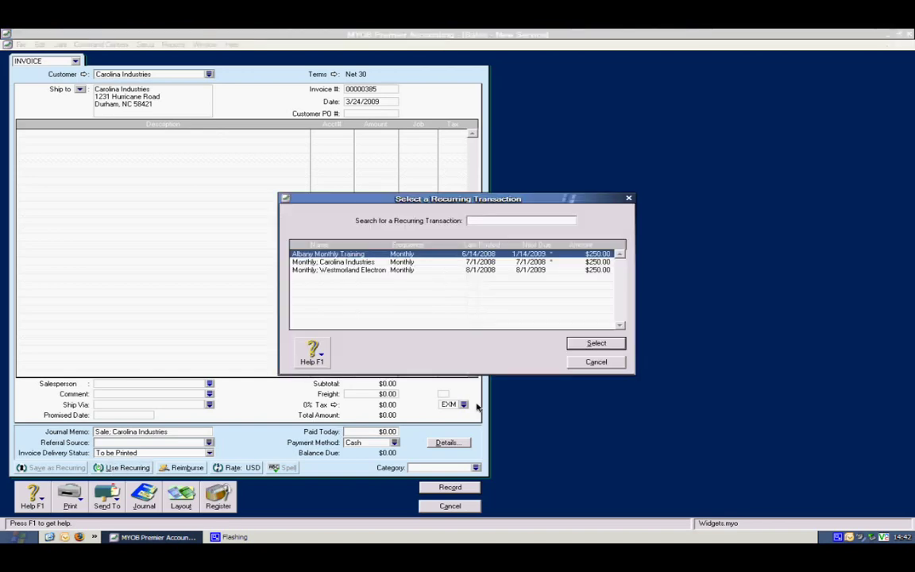
left_click(334, 263)
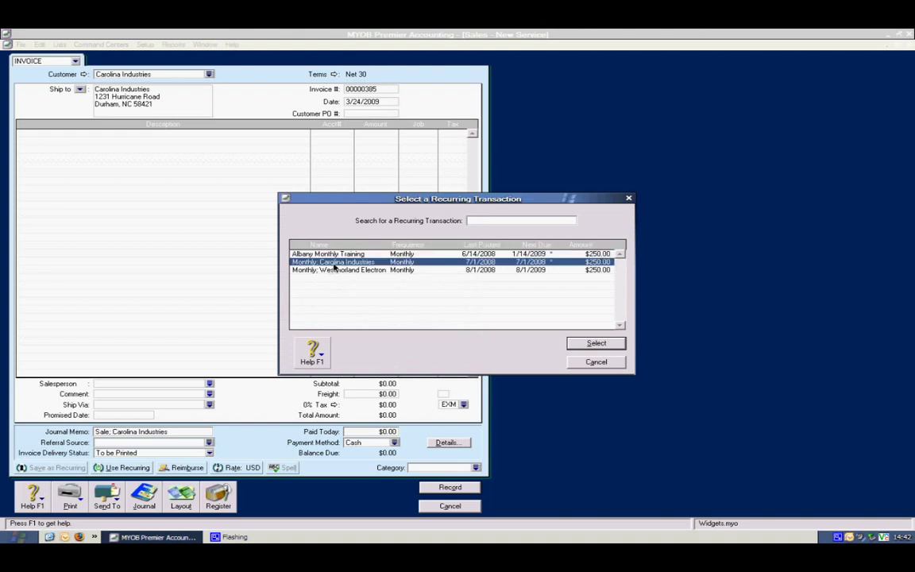
left_click(580, 344)
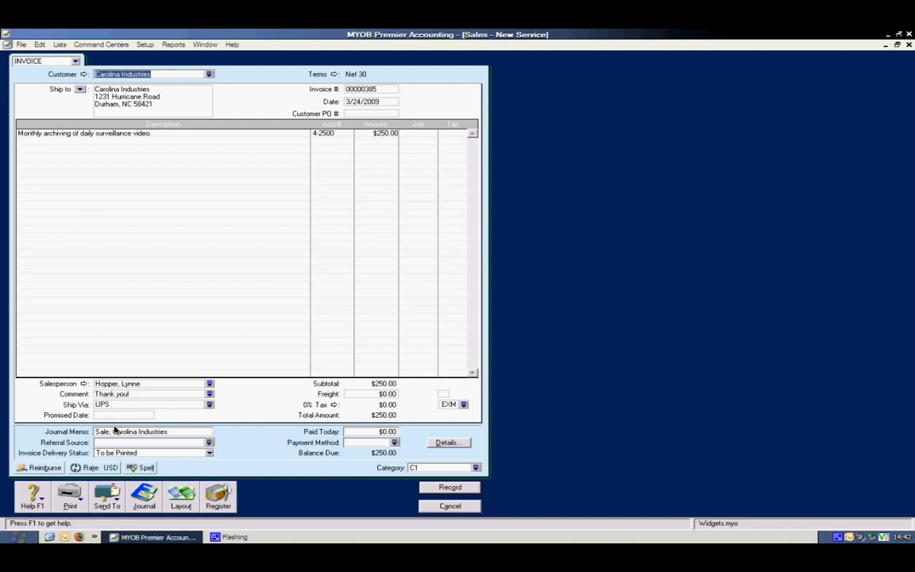
left_click(111, 431)
left_click(464, 405)
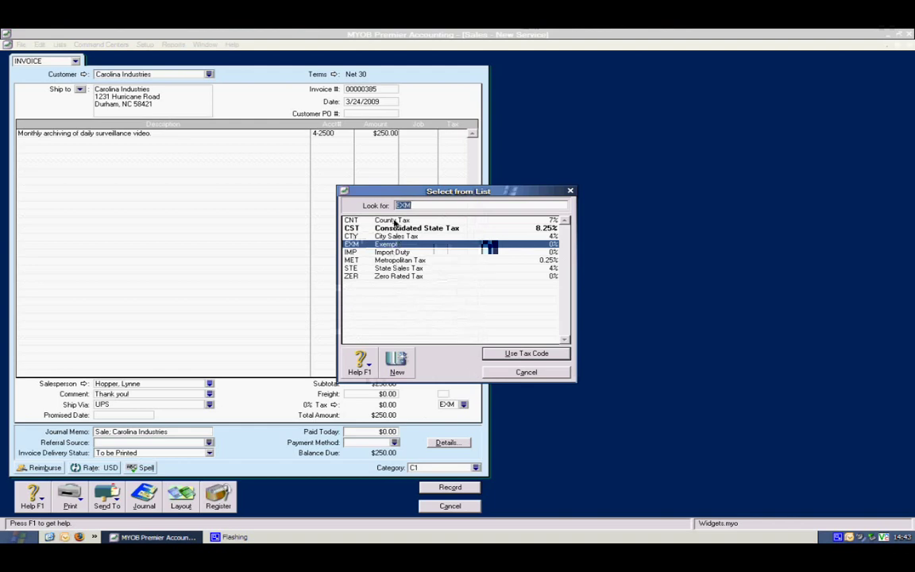
left_click(515, 372)
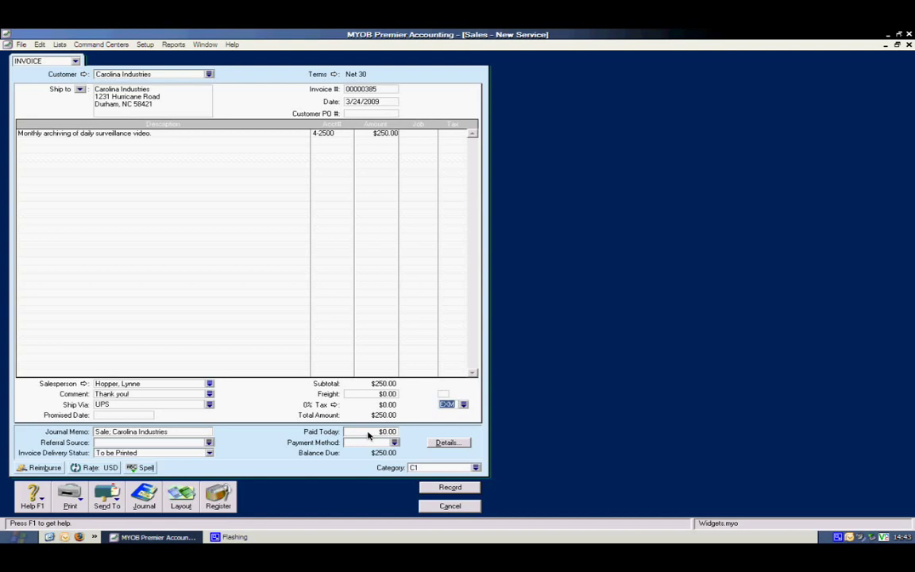
Enter a $50 Paid Today amount by Check, leaving $200.00 balance due.
left_click(368, 432)
type("50")
key("Tab")
left_click(395, 443)
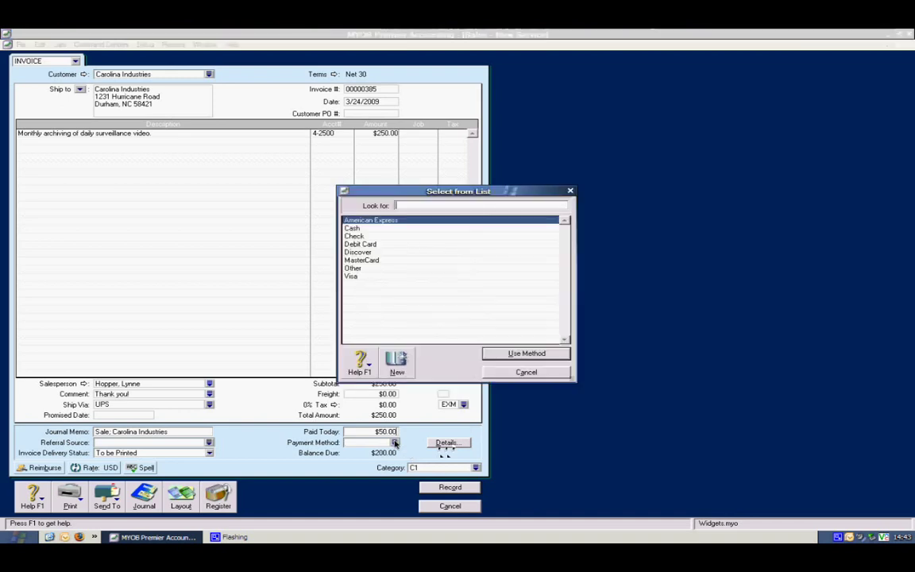
left_click(354, 236)
left_click(494, 355)
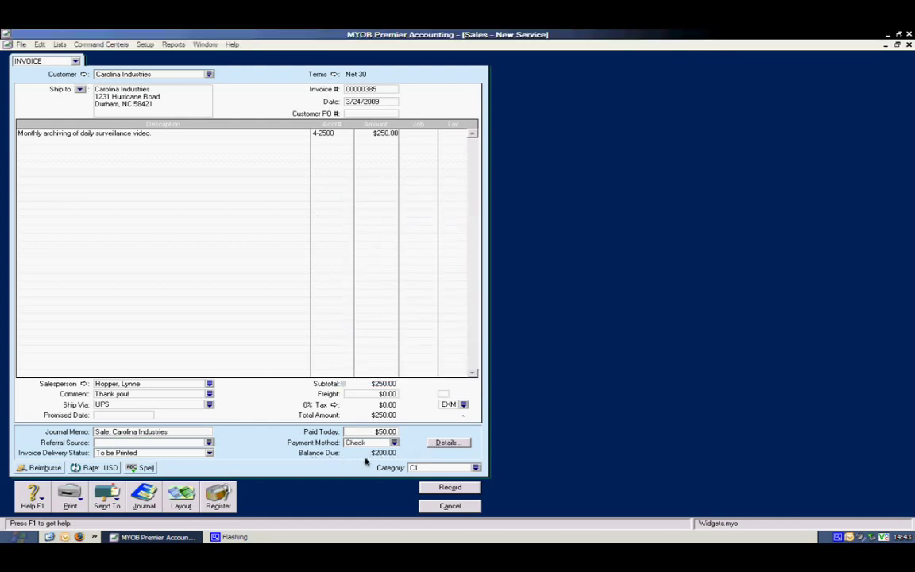
left_click(443, 442)
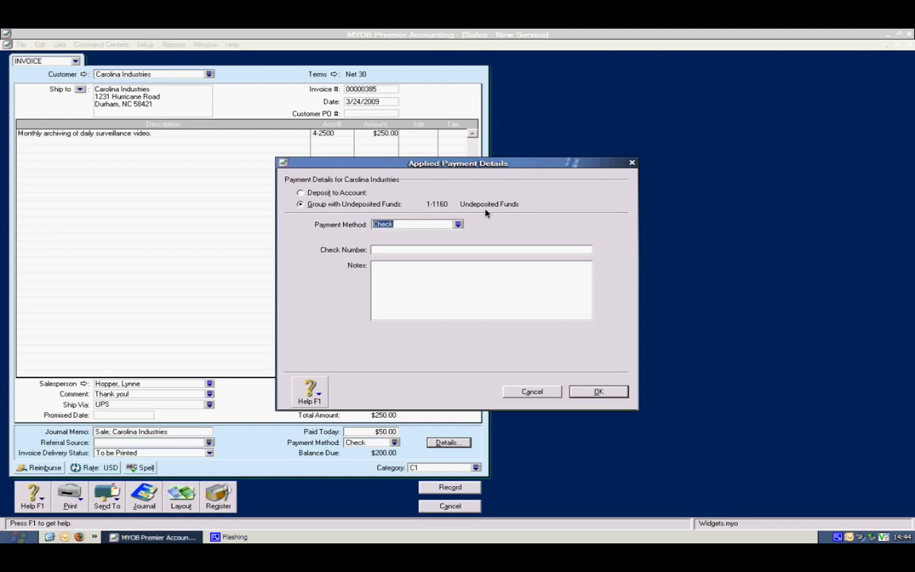
left_click(301, 193)
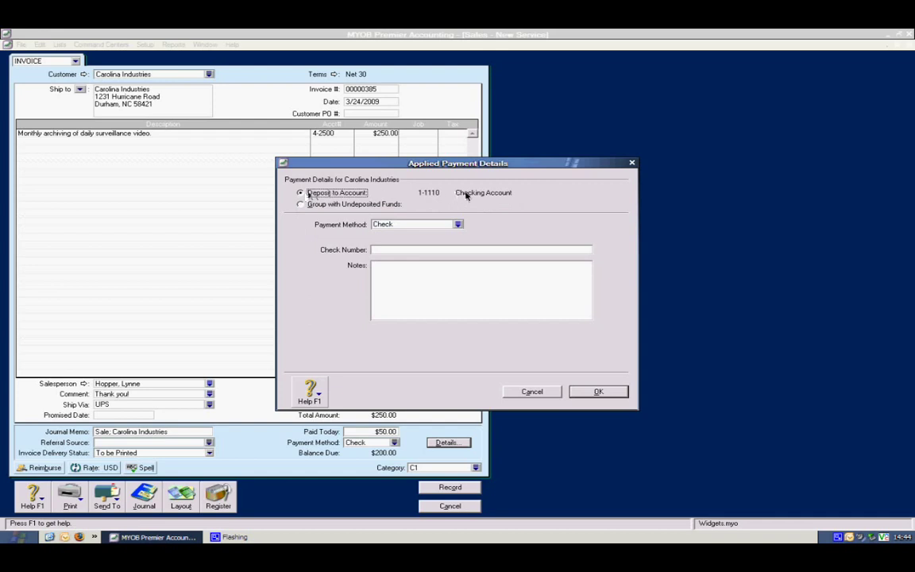
left_click(301, 204)
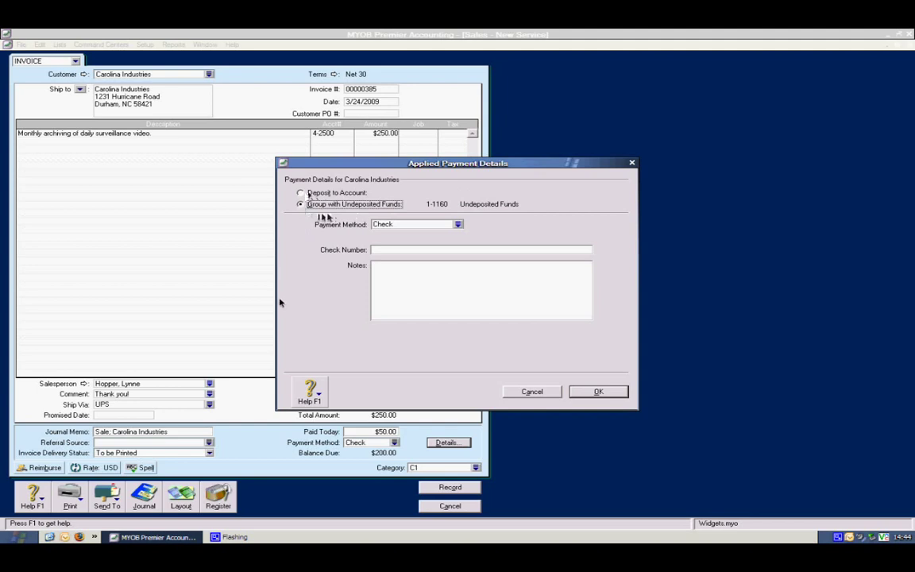
left_click(532, 393)
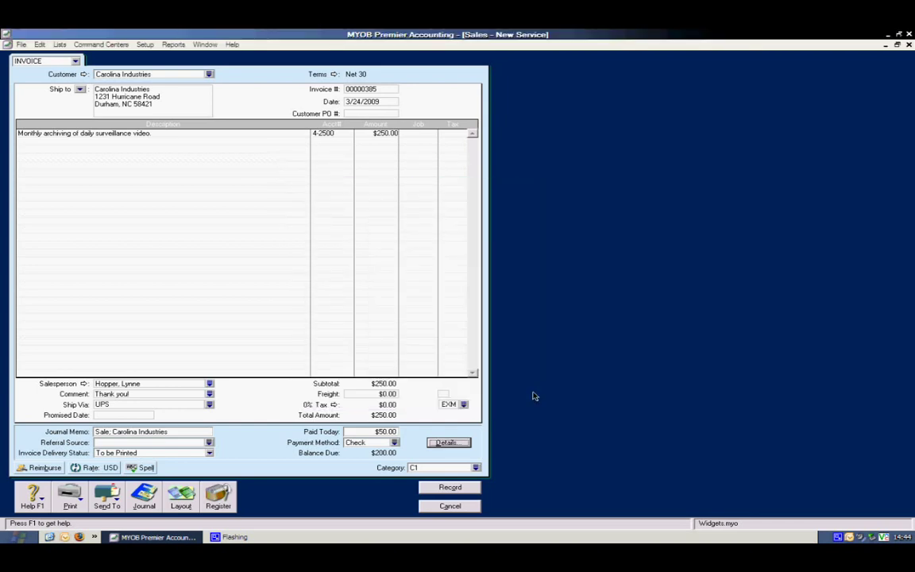
left_click(476, 468)
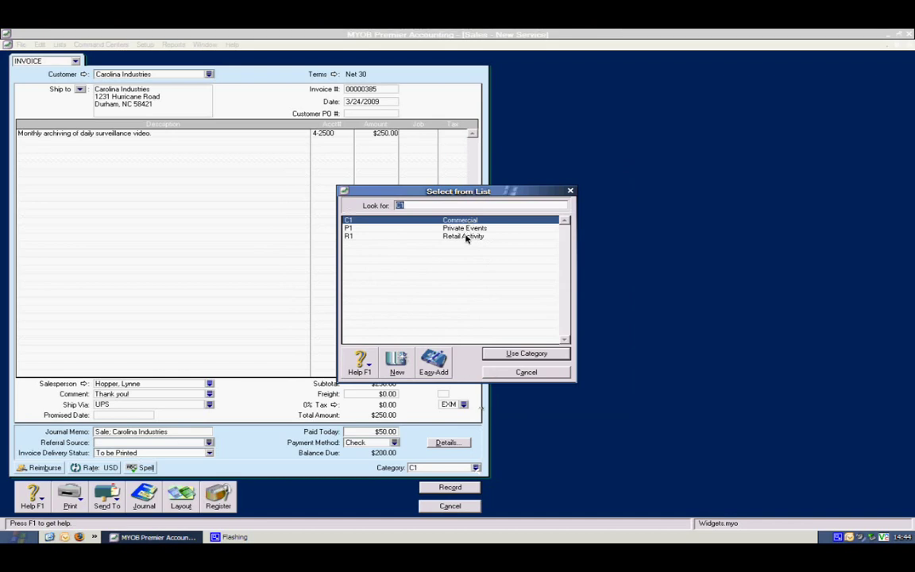
left_click(494, 374)
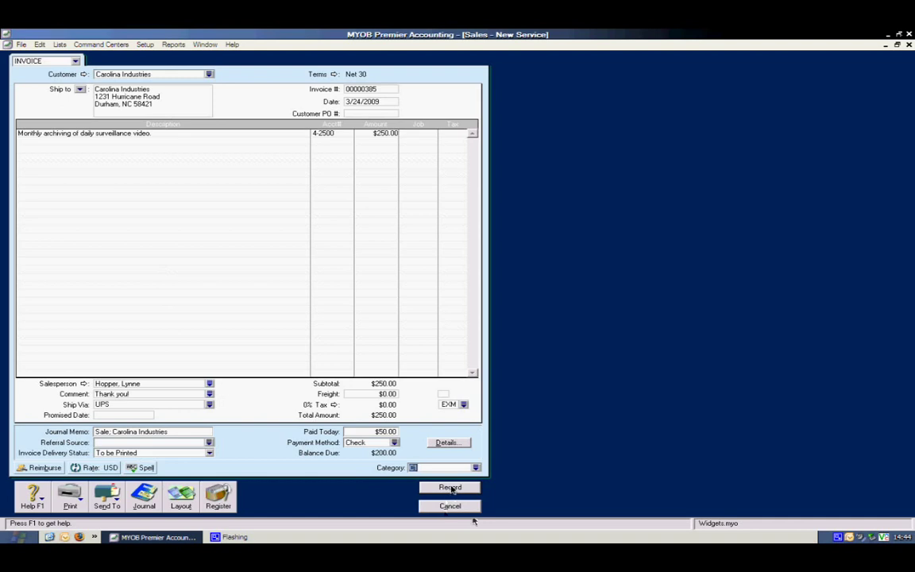
Discard the part-paid invoice and reload 'Monthly; Carolina Industries', restoring $250.00 due.
left_click(449, 509)
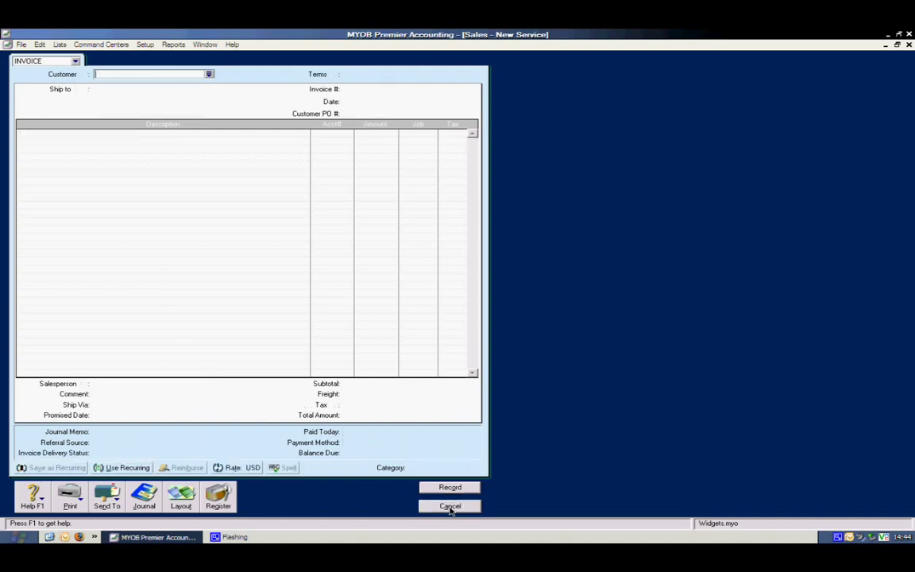
left_click(128, 468)
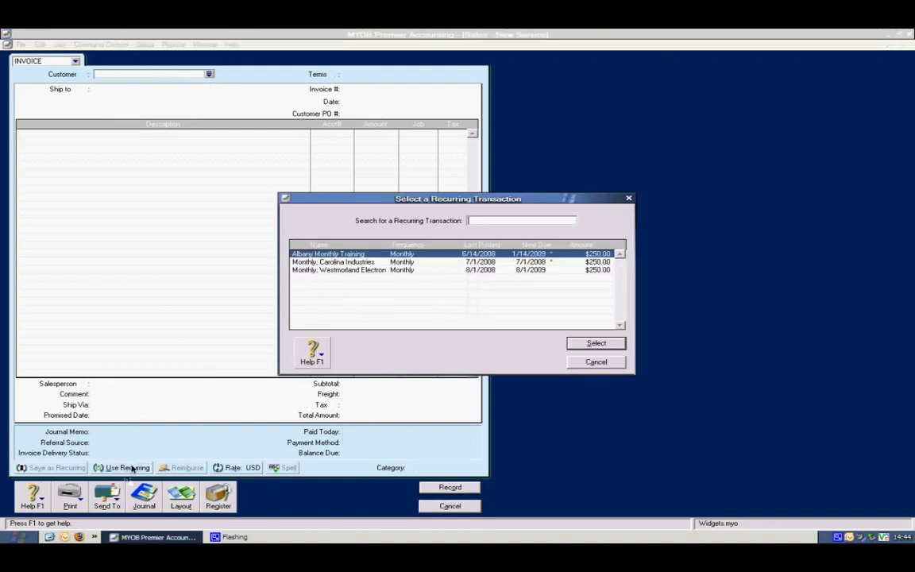
left_click(333, 262)
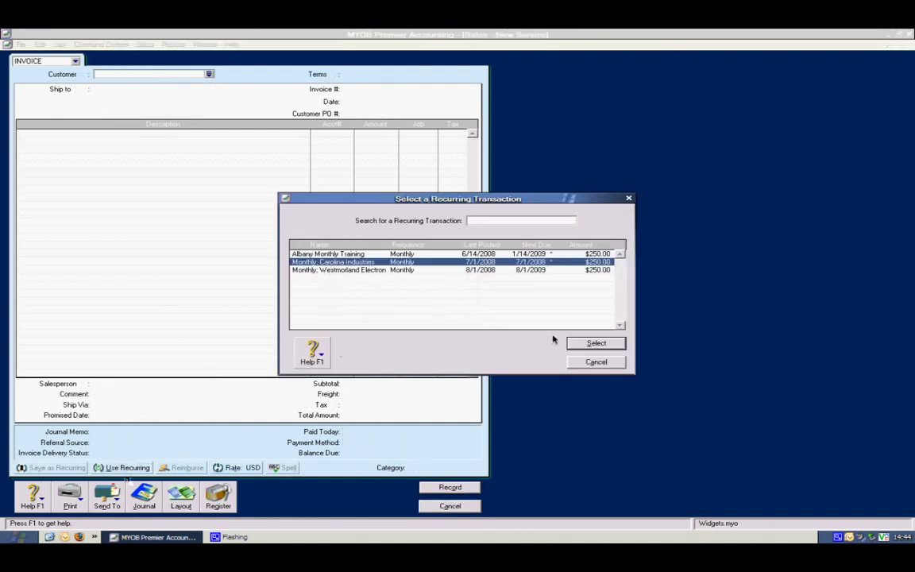
left_click(580, 343)
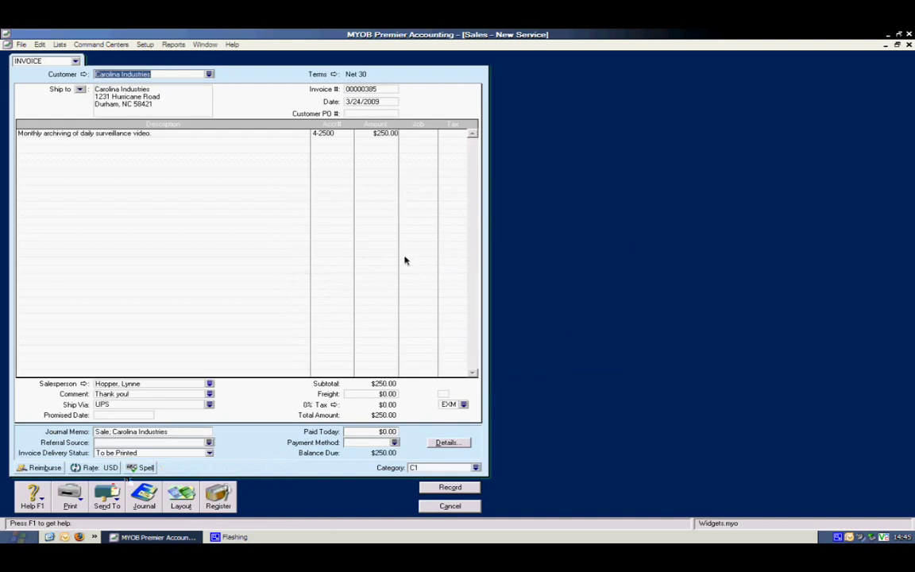
left_click(389, 433)
left_click(432, 511)
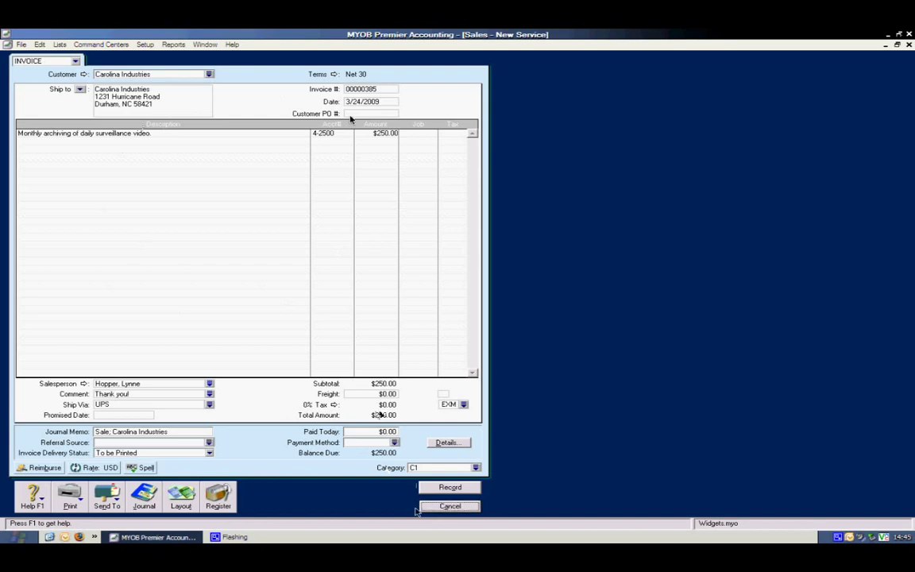
Discard and close the empty invoice, then open Lists > Recurring Transactions.
left_click(432, 511)
left_click(433, 509)
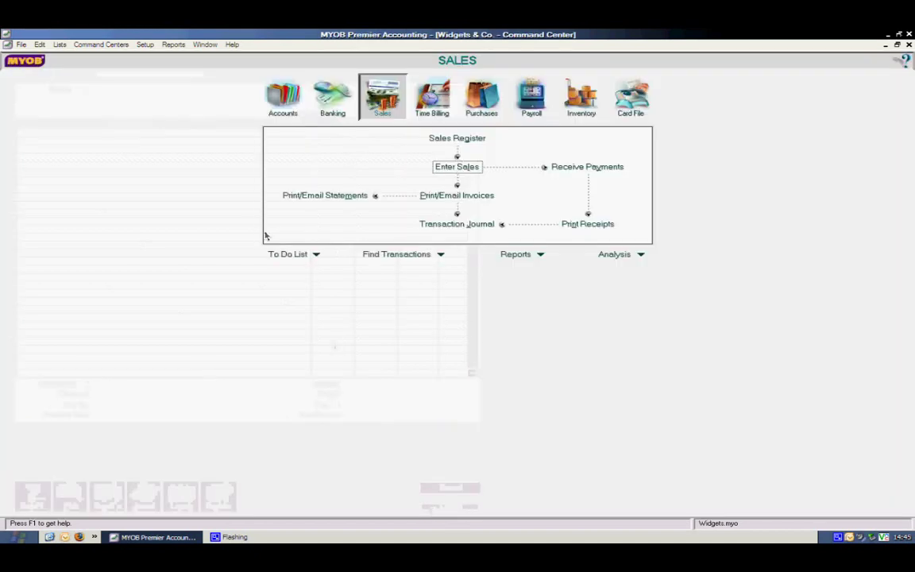
left_click(143, 45)
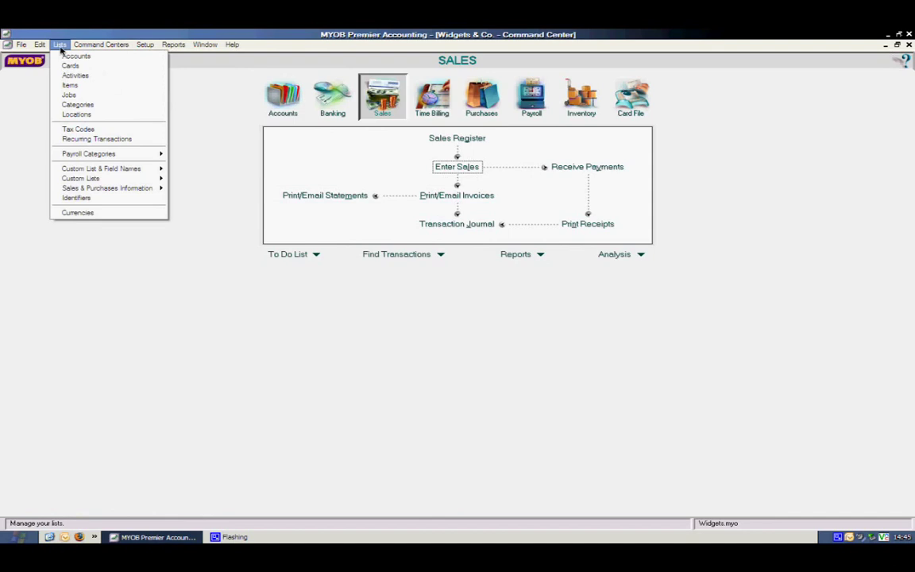
left_click(84, 140)
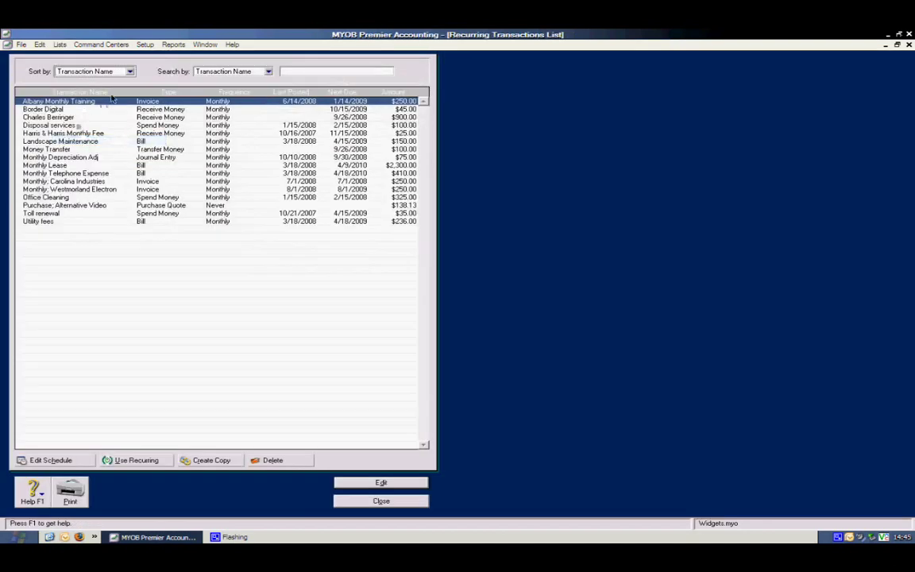
Keep sort and search on Transaction Name and open the 'Monthly; Carolina Industries' template.
left_click(130, 72)
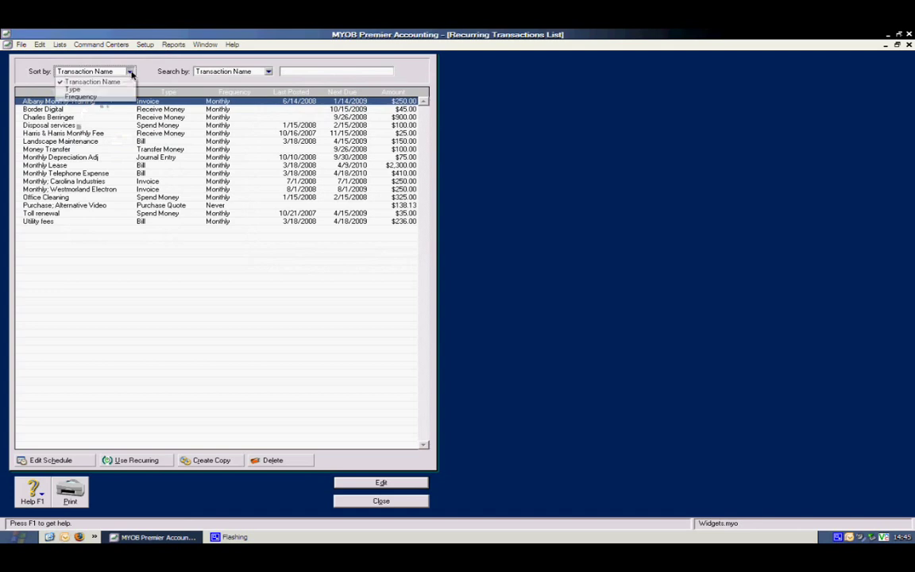
left_click(130, 72)
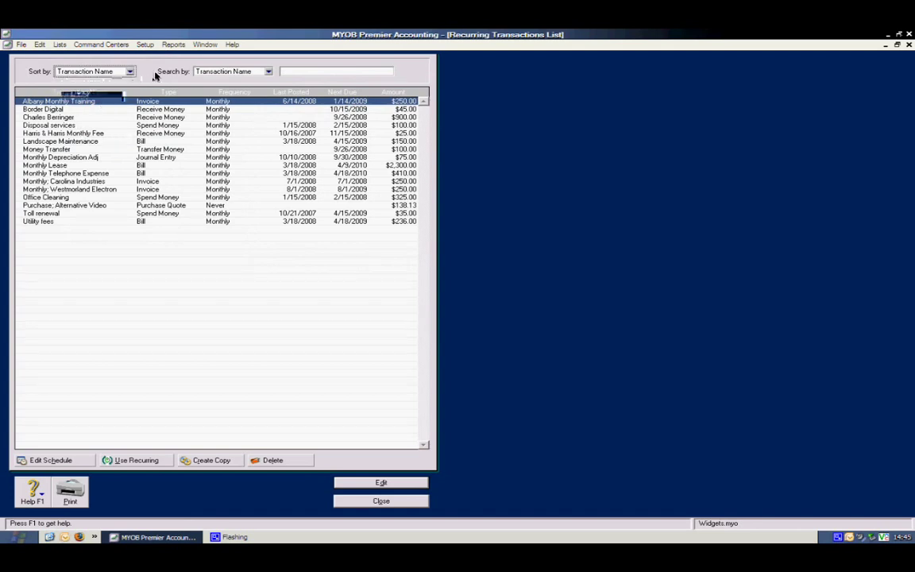
left_click(269, 72)
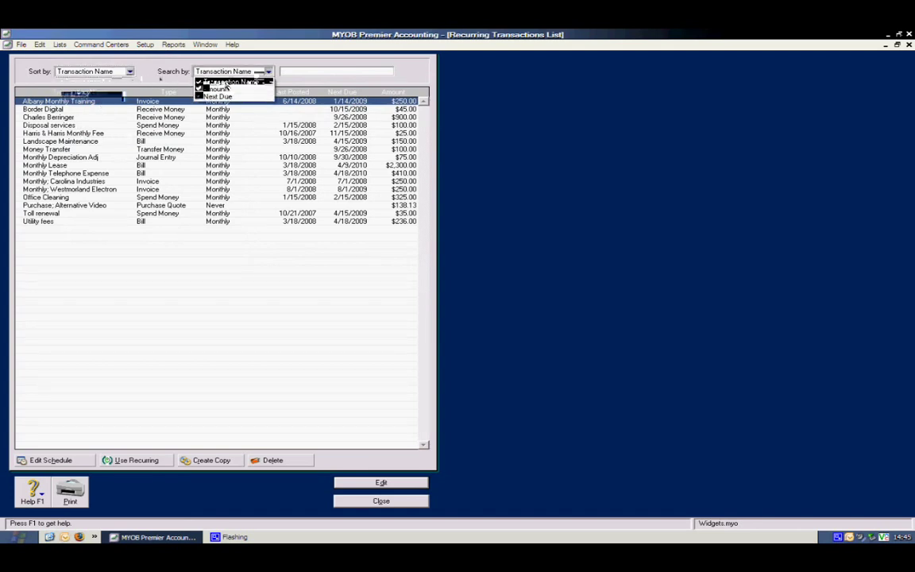
left_click(145, 80)
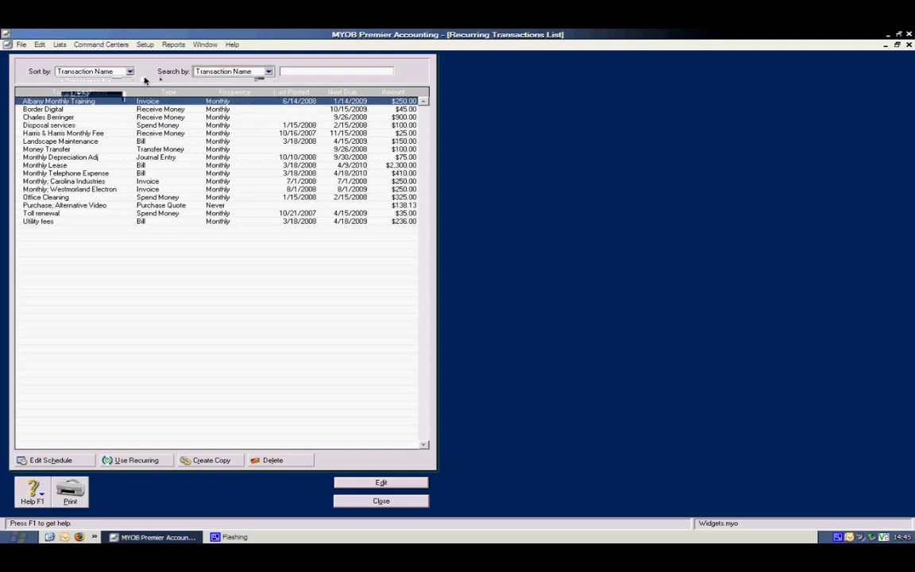
double_click(68, 182)
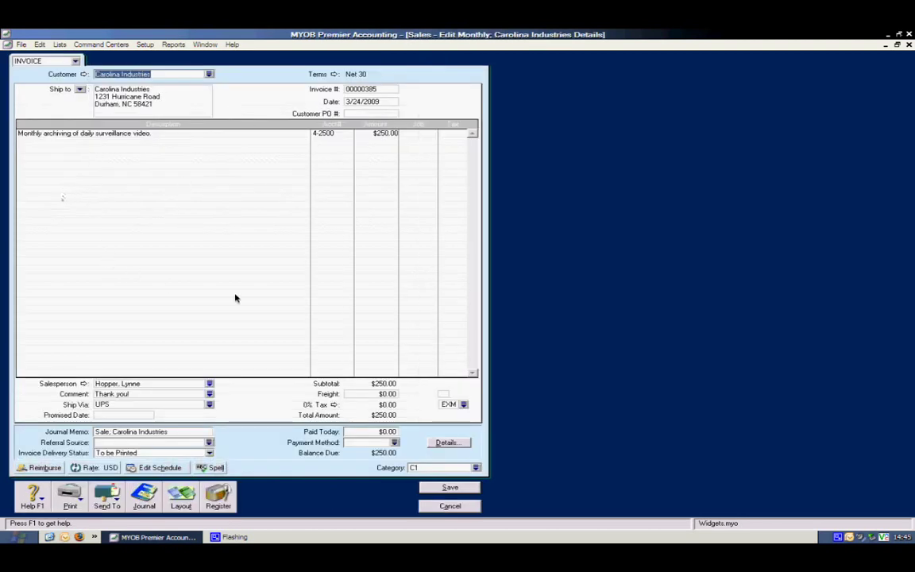
Change the template's line amount from $250.00 to $350.00, save it, and close the list.
left_click(384, 133)
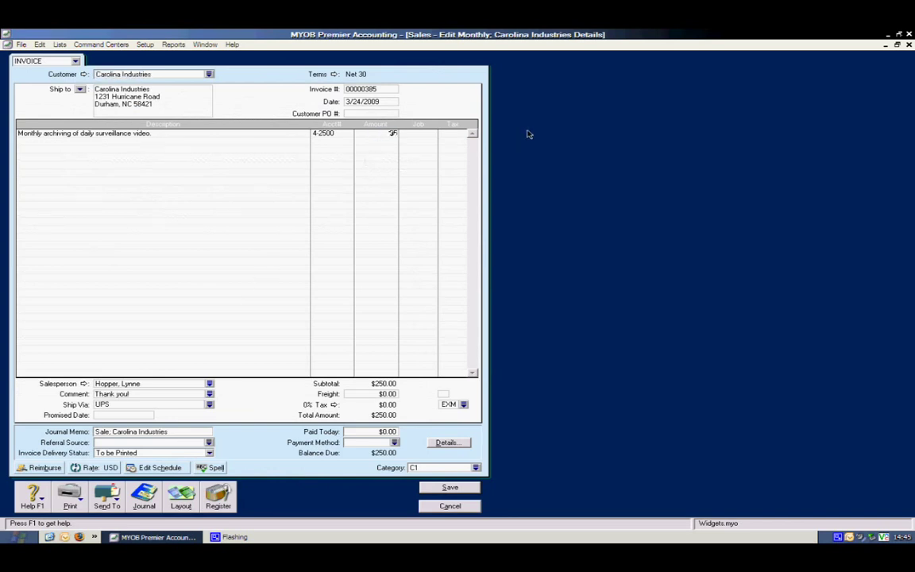
type("350")
key("Tab")
left_click(449, 490)
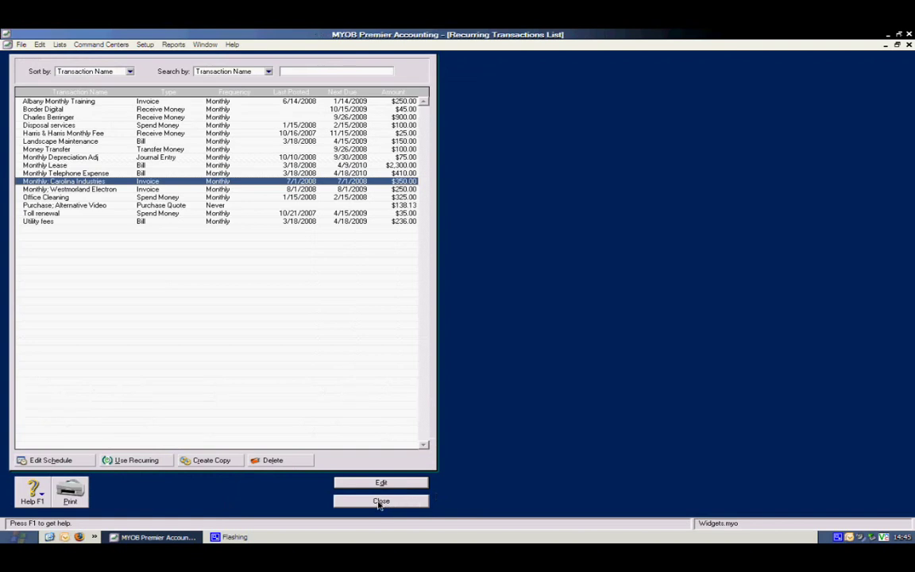
left_click(382, 502)
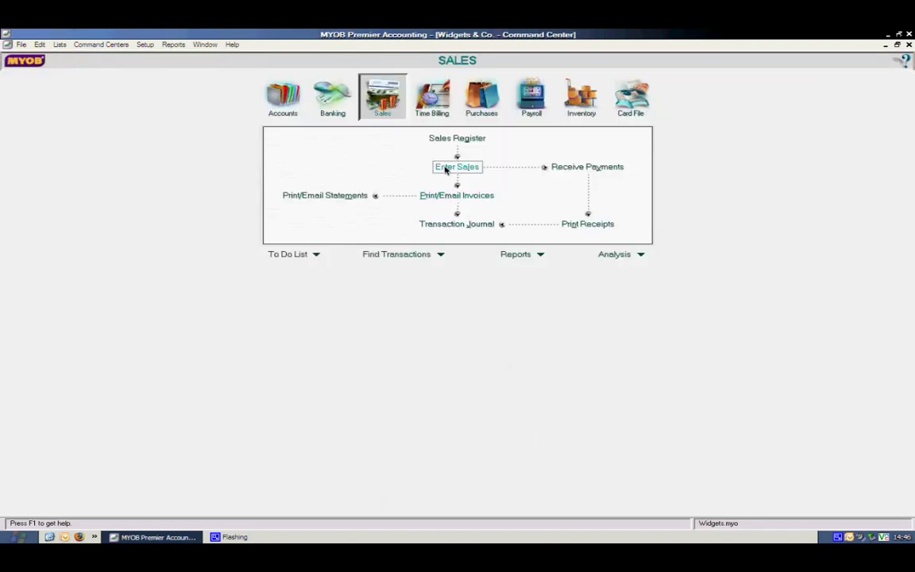
Create and record a $350.00 invoice from the updated Carolina Industries recurring template.
left_click(446, 170)
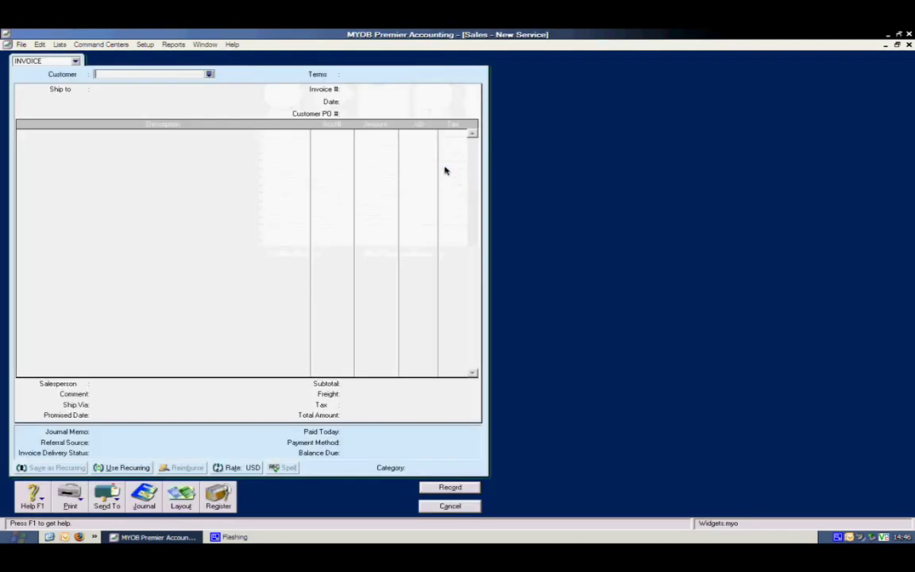
left_click(122, 467)
double_click(330, 263)
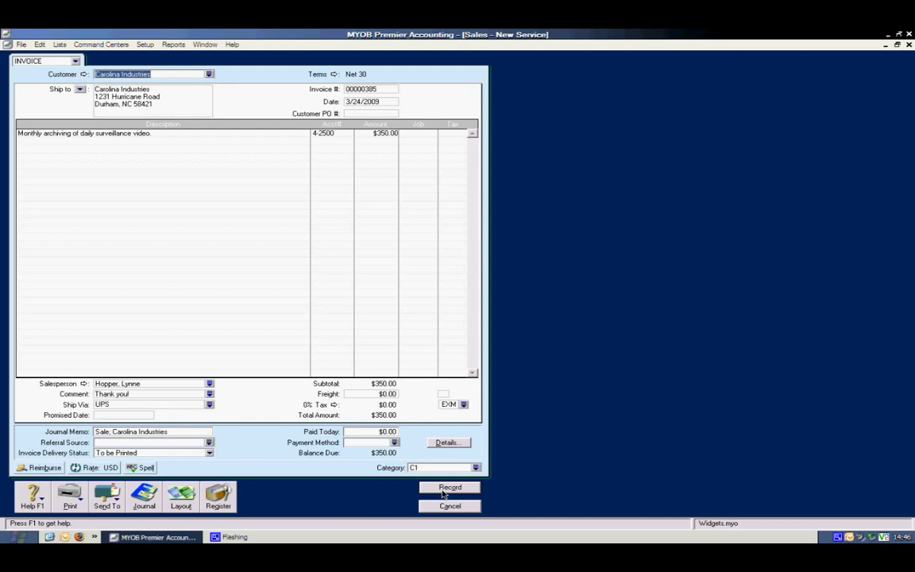
left_click(440, 490)
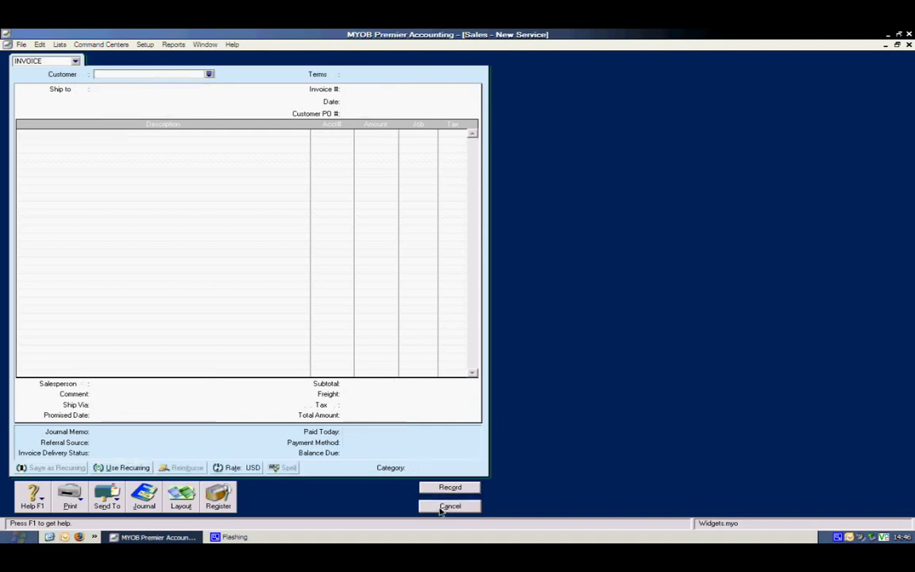
Close the blank invoice and open Print/Email Invoices to review invoices awaiting delivery.
left_click(442, 509)
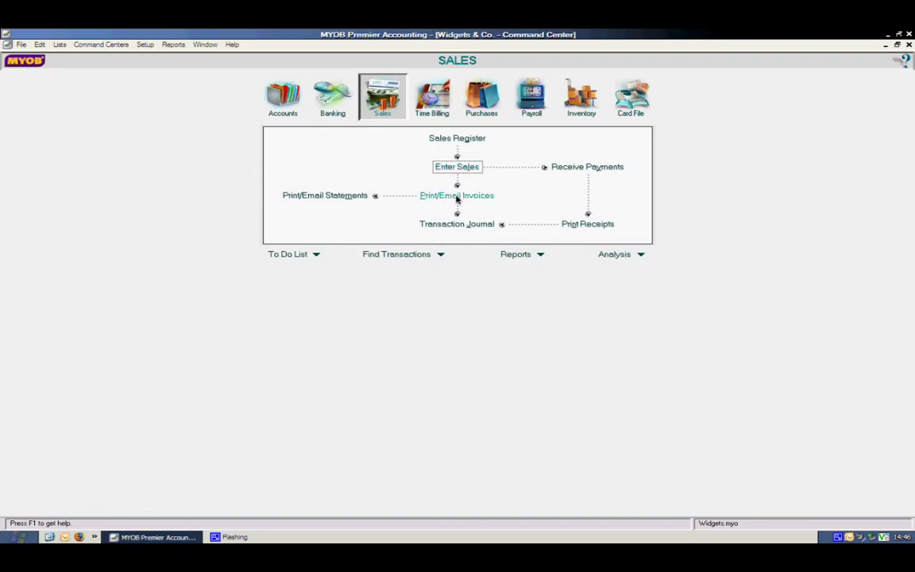
left_click(457, 196)
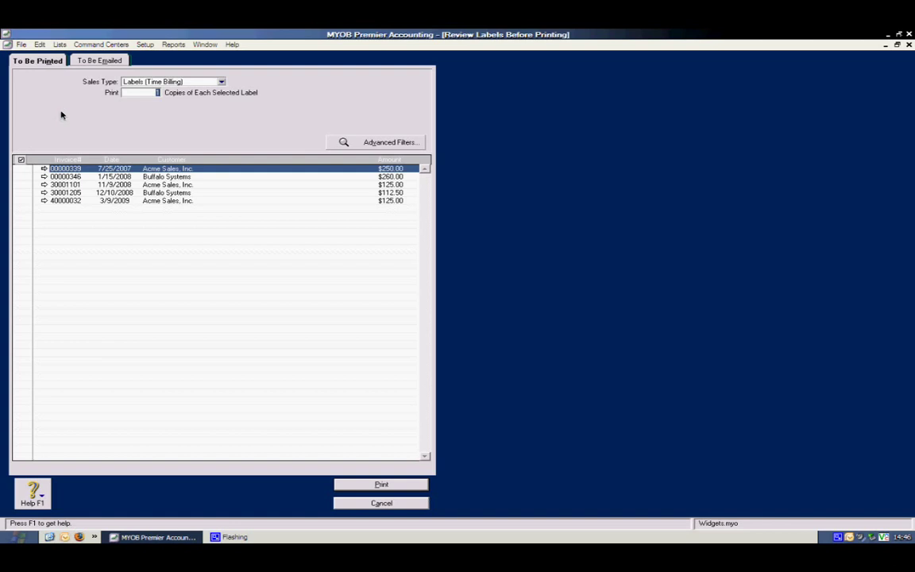
left_click(97, 62)
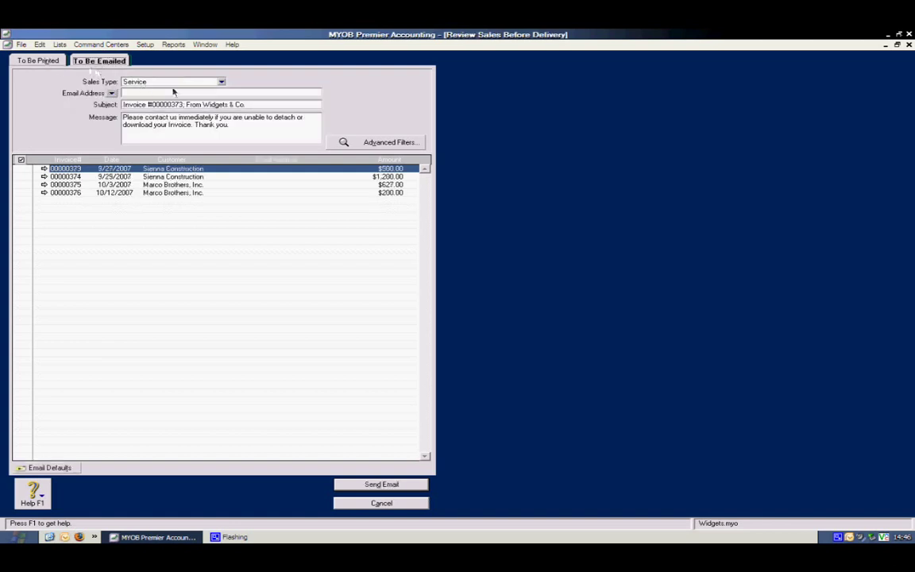
Check the sales-type and Email Address options on To Be Emailed, leaving both unchanged.
left_click(221, 81)
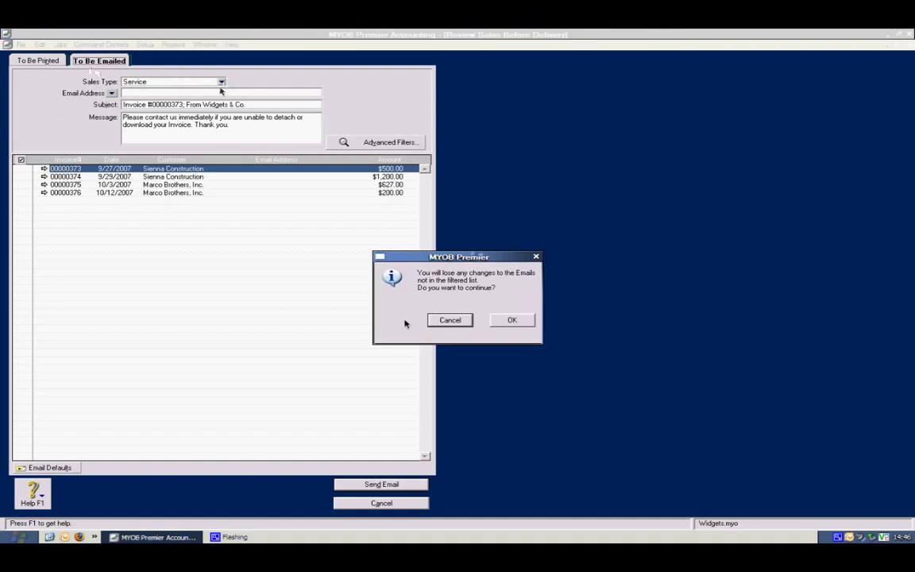
left_click(448, 320)
left_click(449, 320)
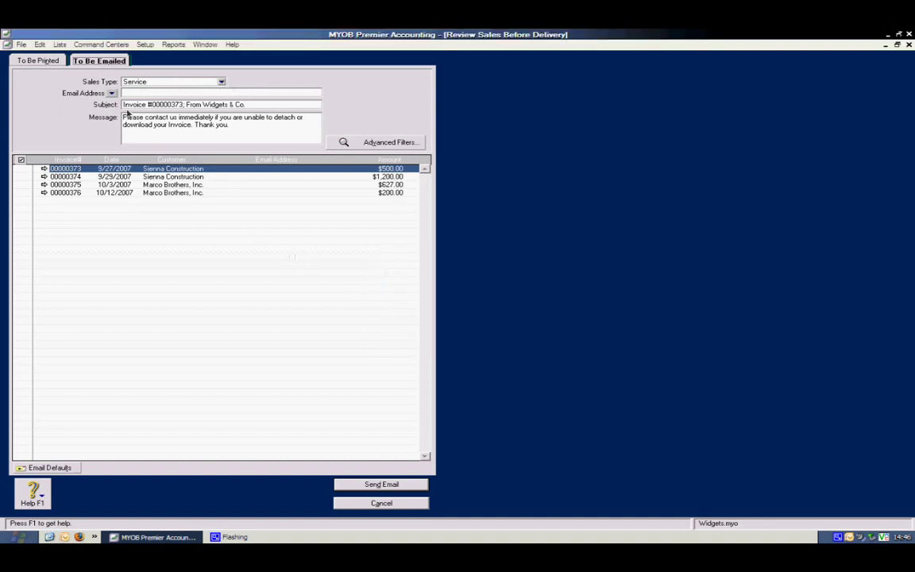
left_click(111, 94)
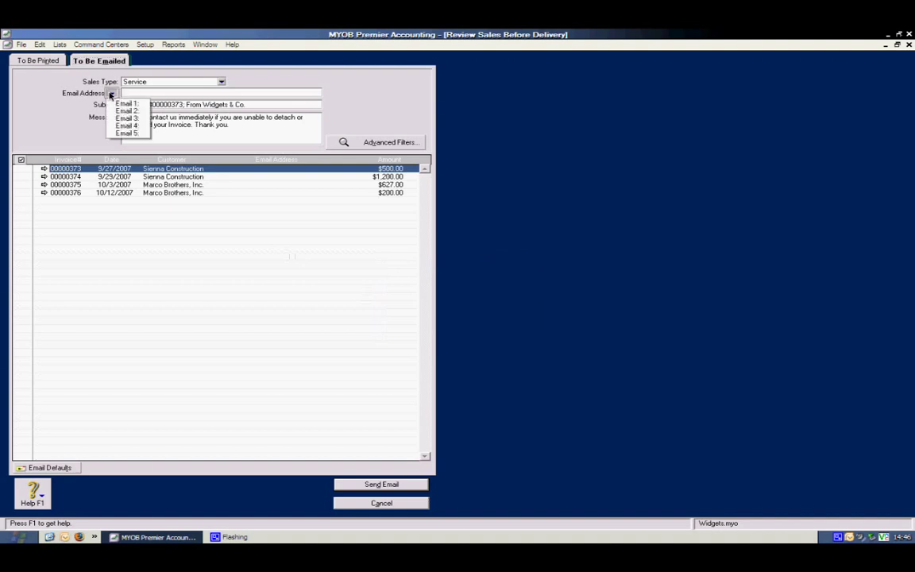
left_click(79, 101)
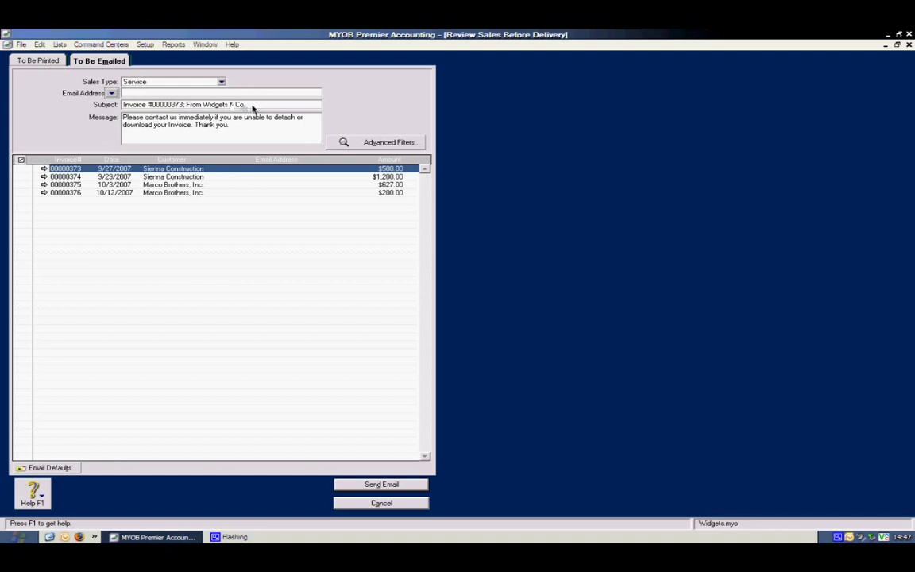
Mark Sienna Construction's $500.00 invoice 00000373 for emailing and select its subject line.
left_click(24, 170)
left_click(111, 92)
left_click(122, 104)
left_click(127, 106)
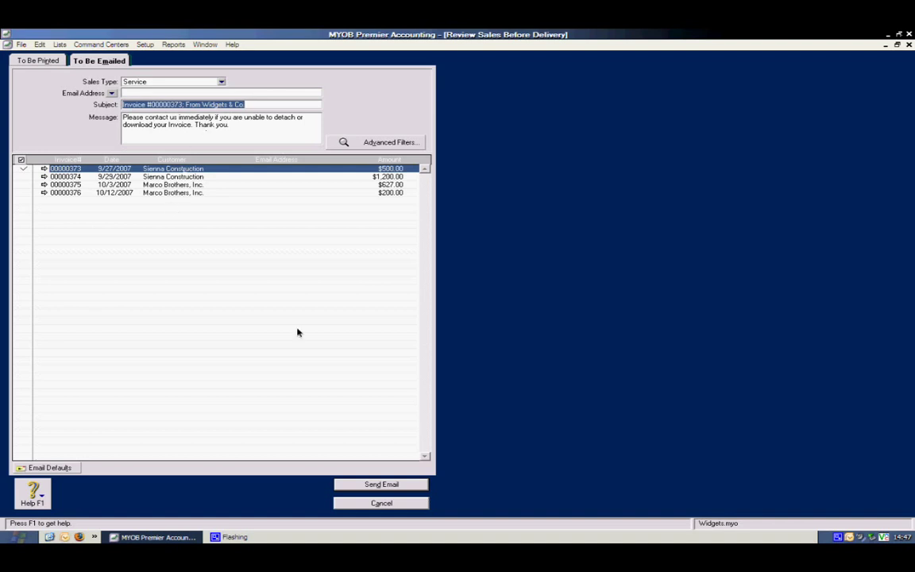
Show the Email Defaults window with the default invoice, quote and order subjects and messages.
left_click(50, 467)
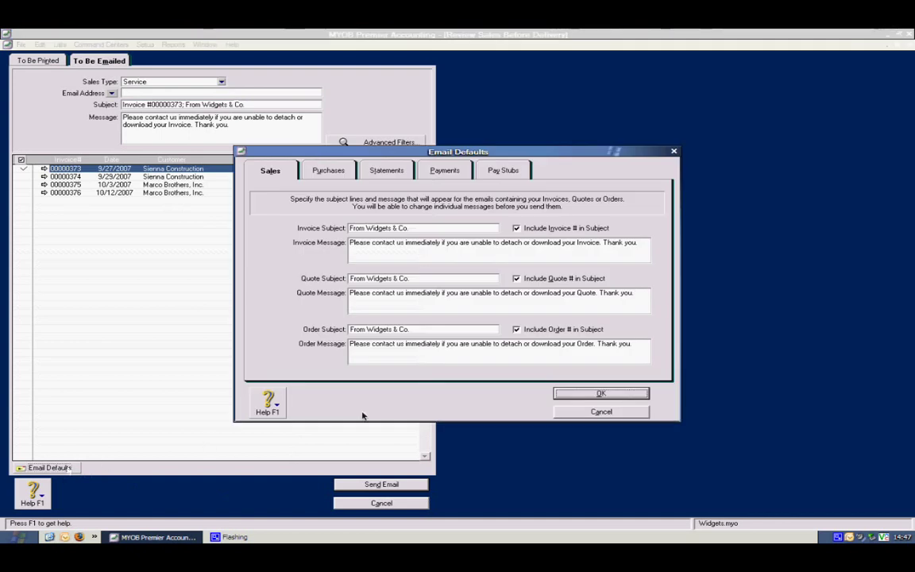